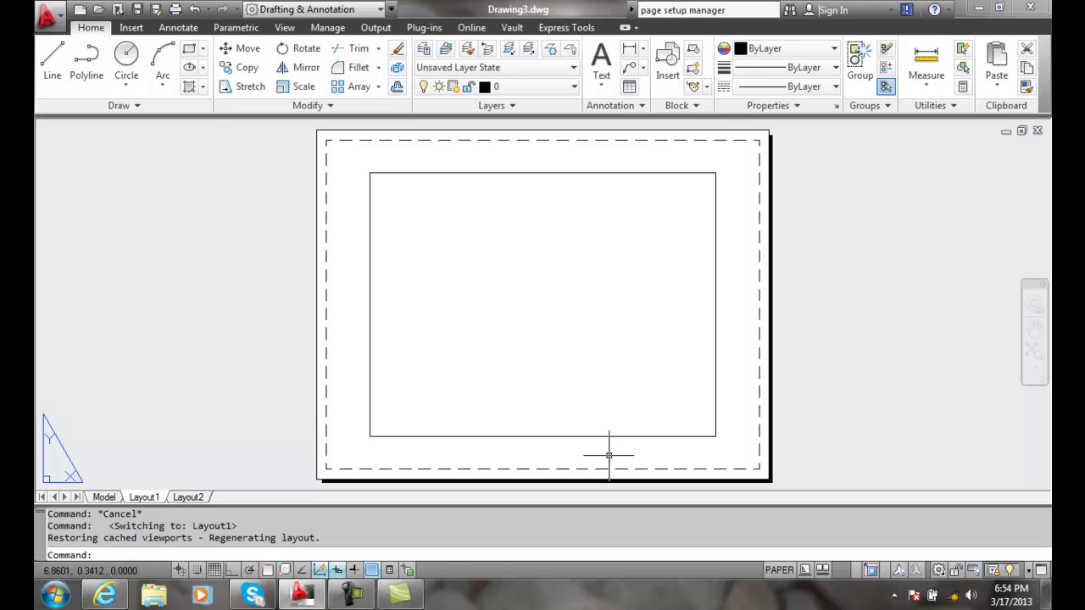
click(52, 15)
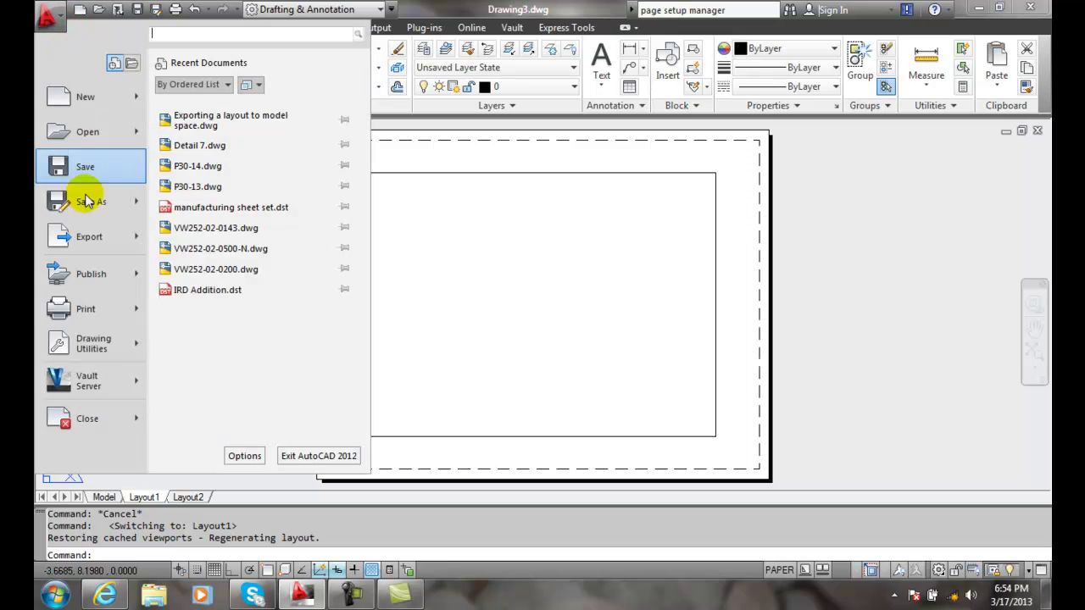
mouse_move(98, 316)
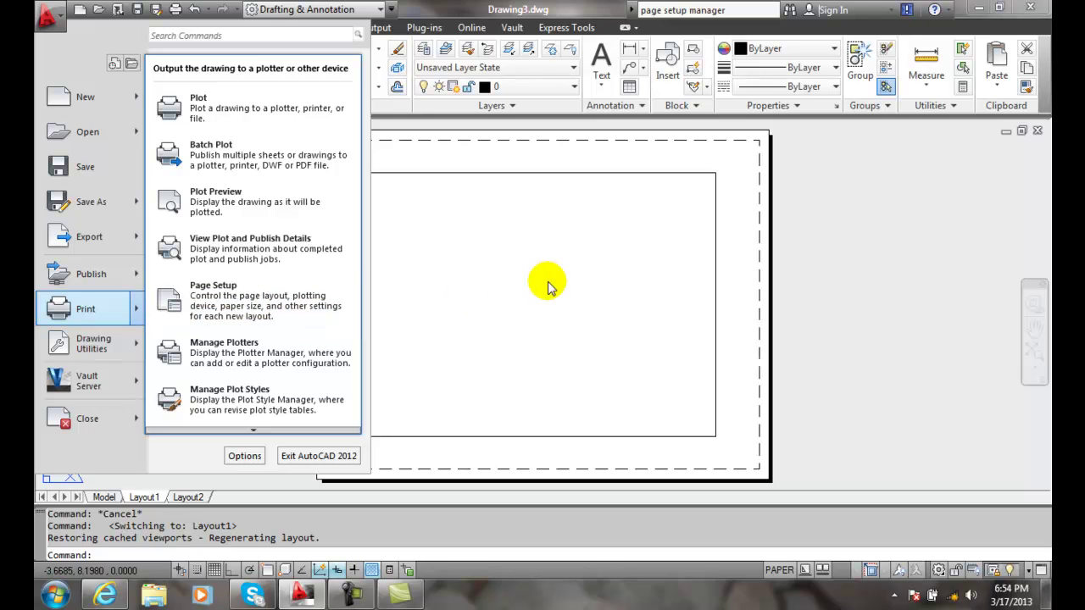
click(377, 30)
click(382, 28)
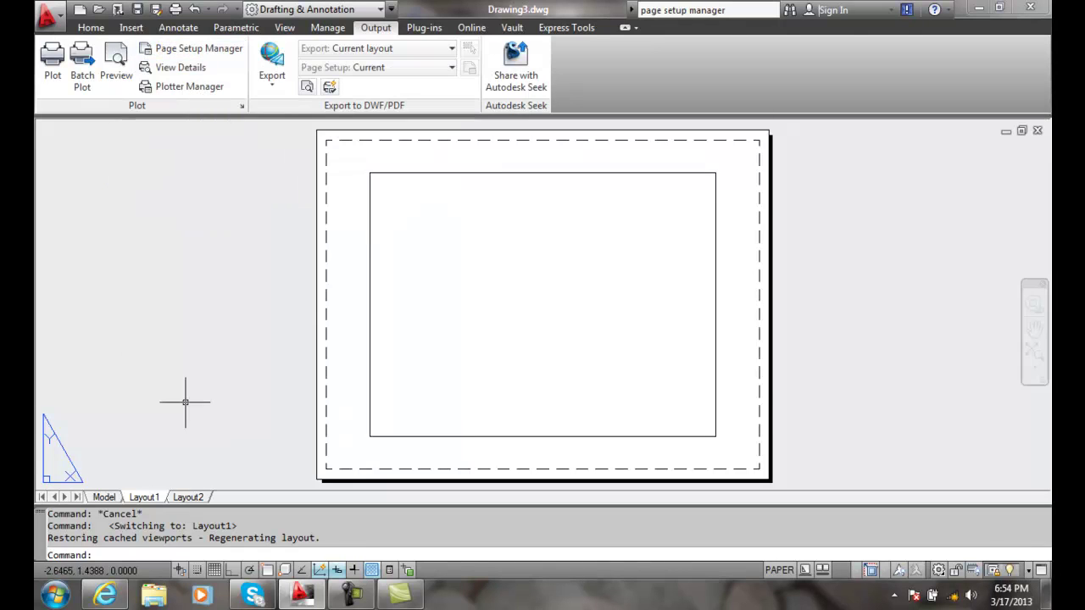
Open the Page Setup Manager for Layout1 and create a page setup named "HP5550 dn Color Laser B size", accepting its default settings.
right_click(145, 496)
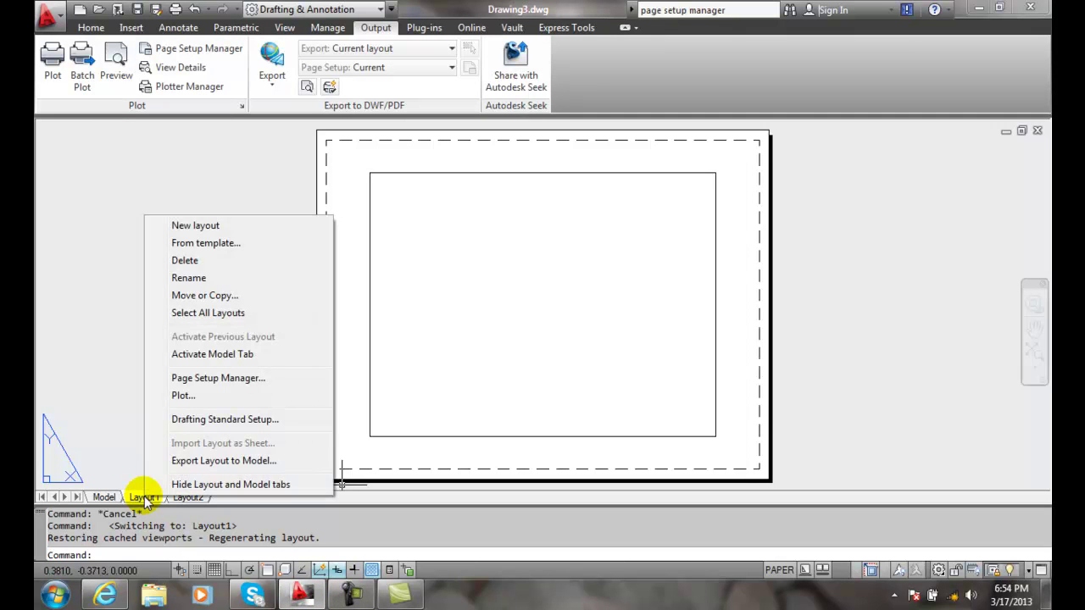
click(209, 378)
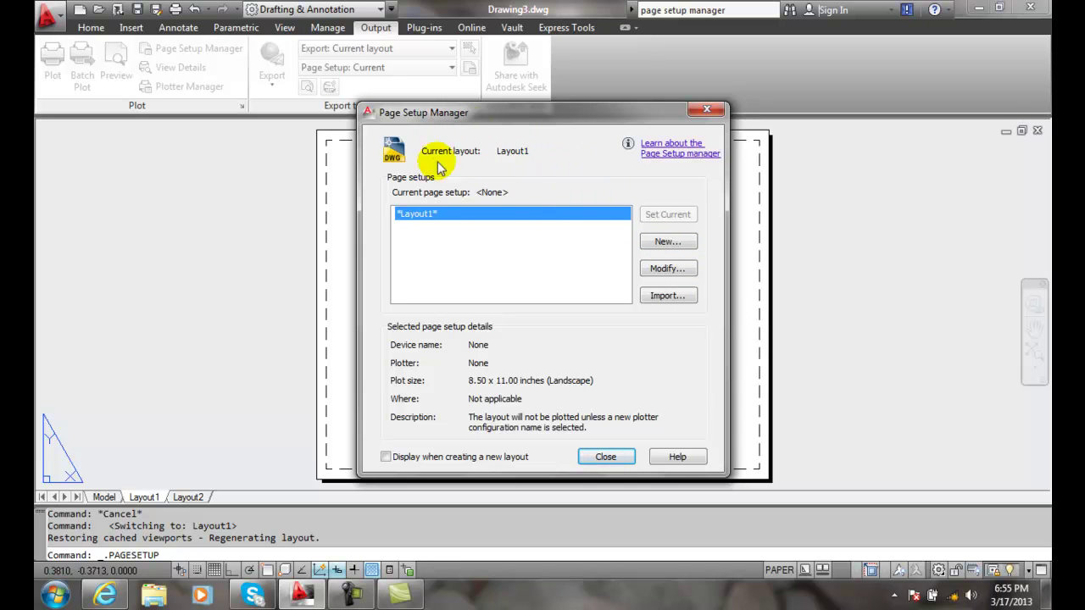
click(665, 245)
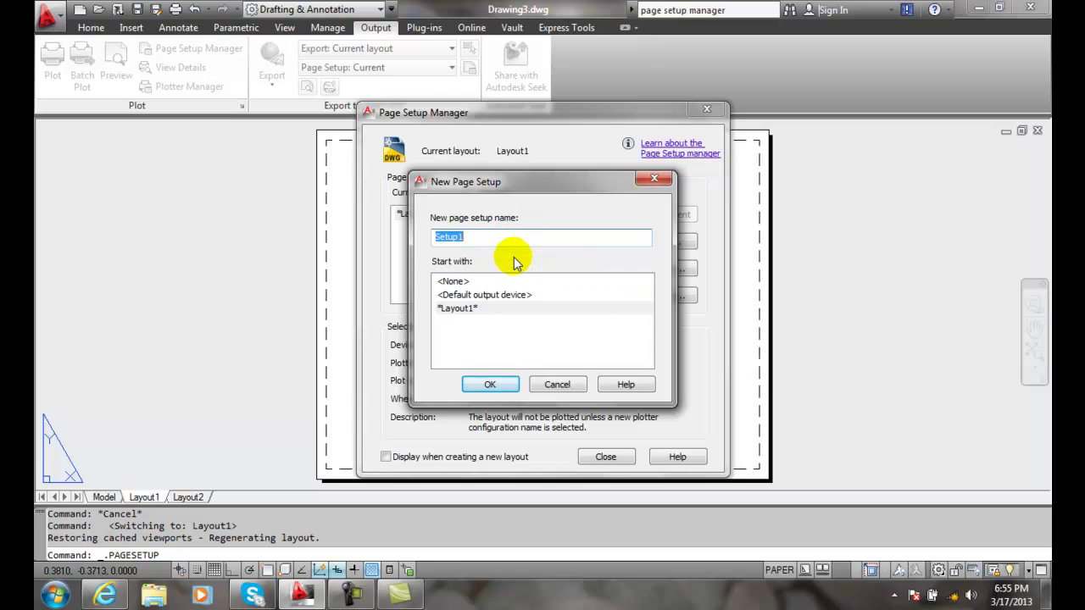
text(H)
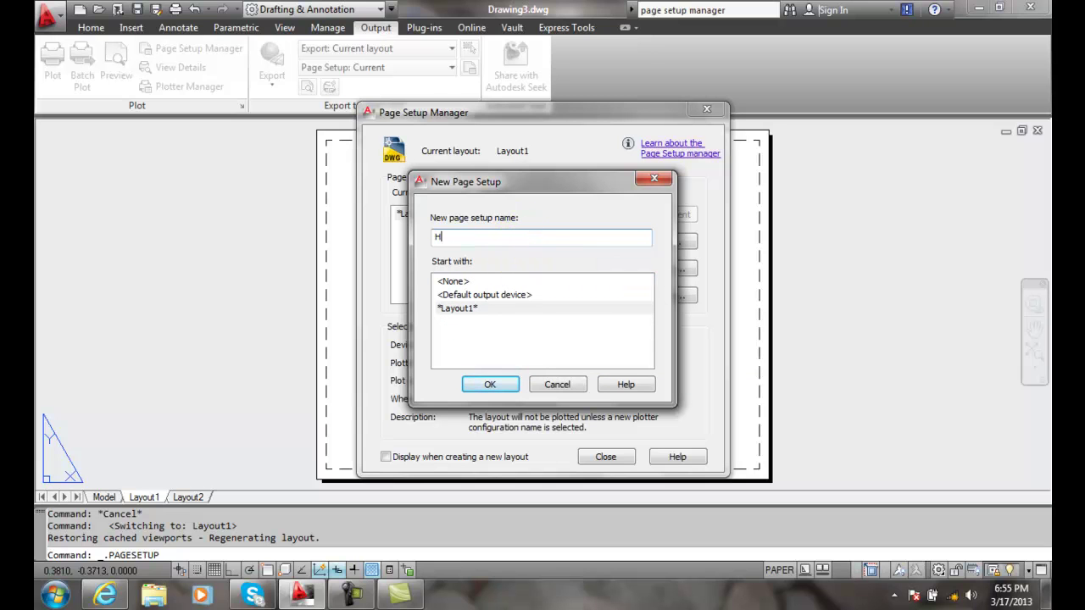
text(PS)
text(5)
text(0)
text( d)
text(n Color )
text(Las)
text(r)
key(BackSpace)
text(er  B size)
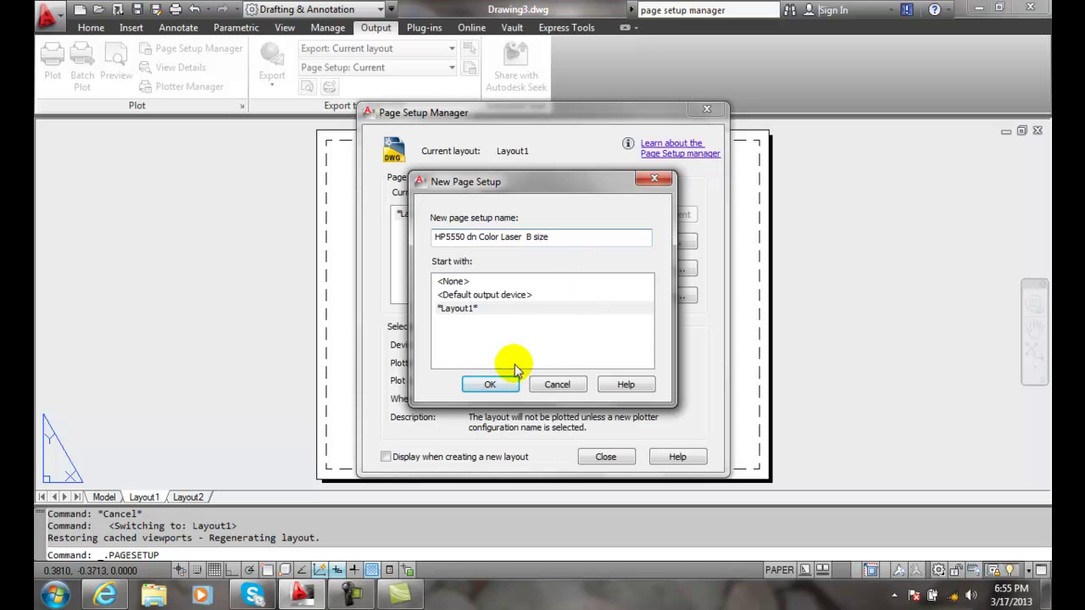
click(490, 386)
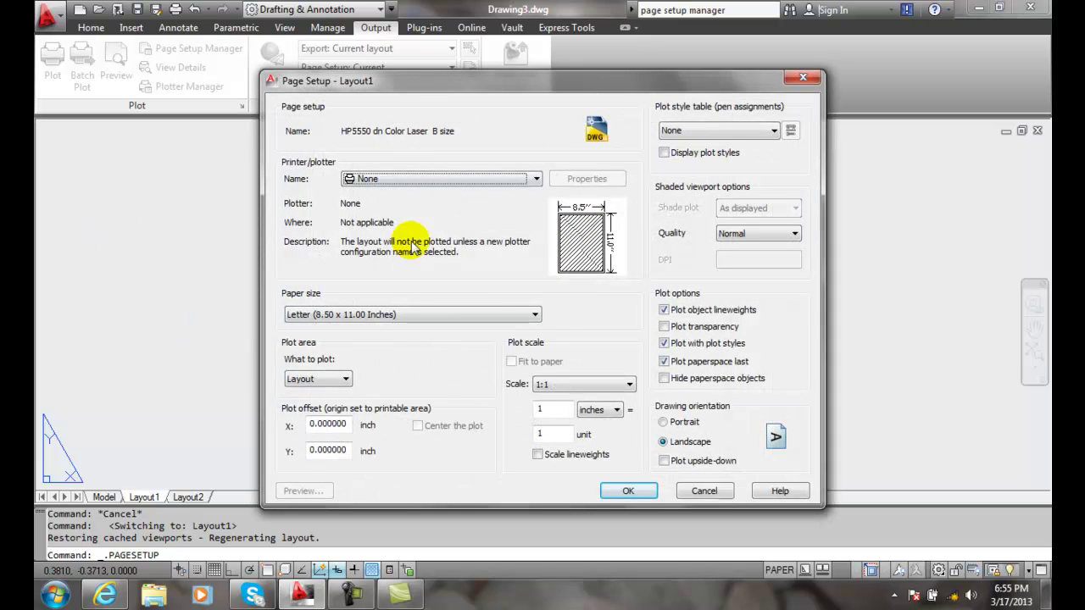
click(636, 492)
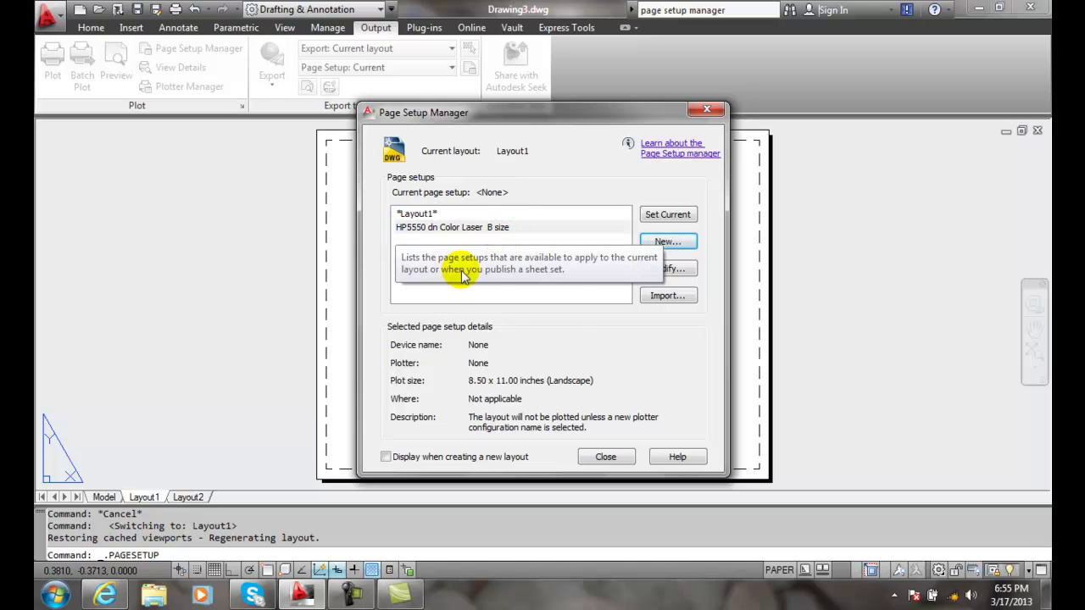
Create another page setup named "HP5000N B Size Black-white", accepting its default settings.
click(668, 242)
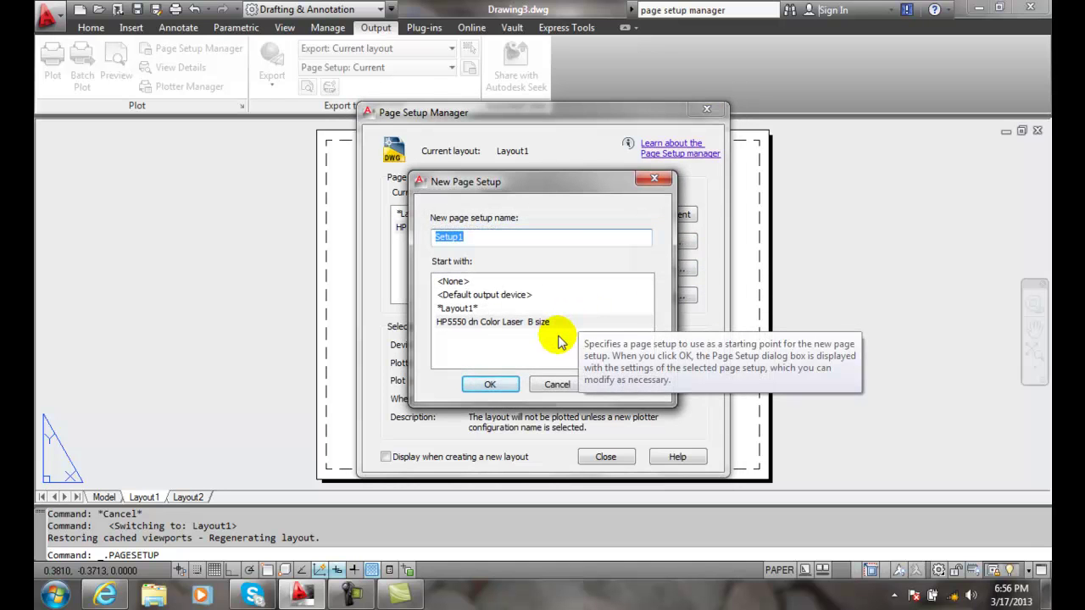
text(HP5000)
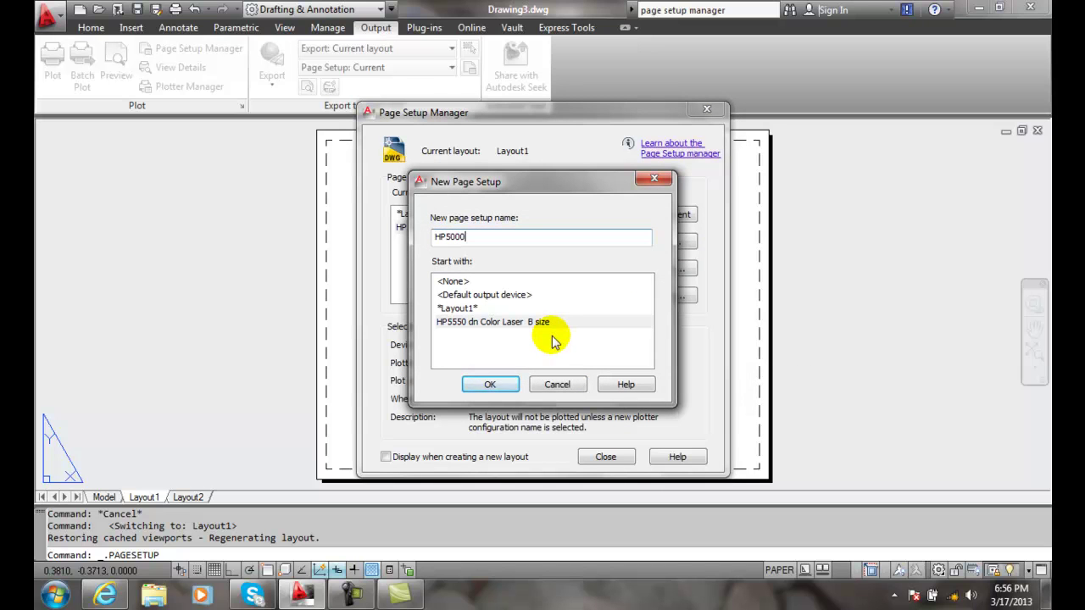
text(N )
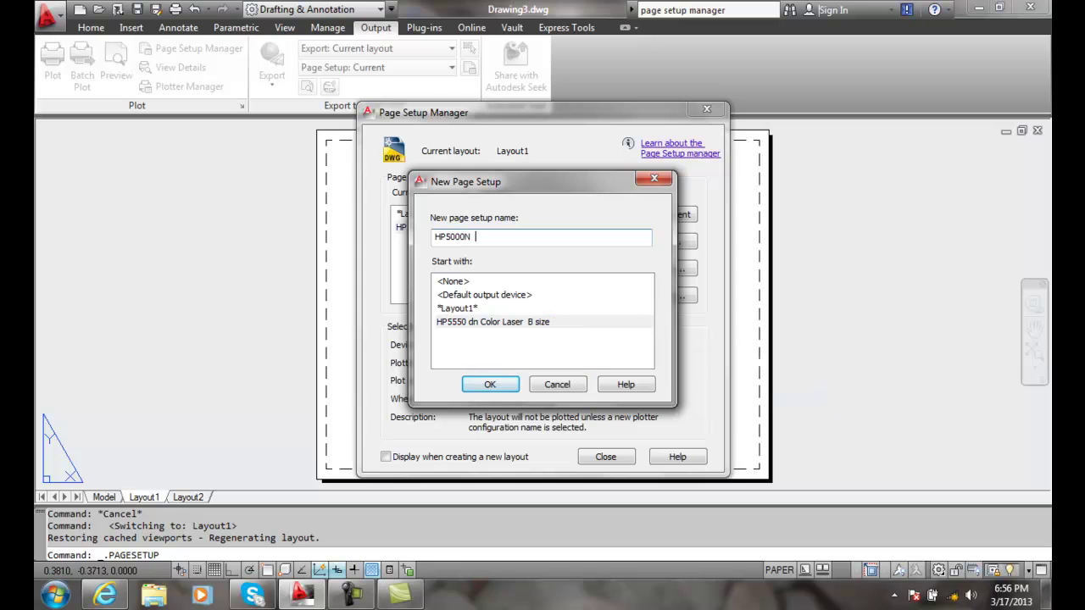
text( B Size)
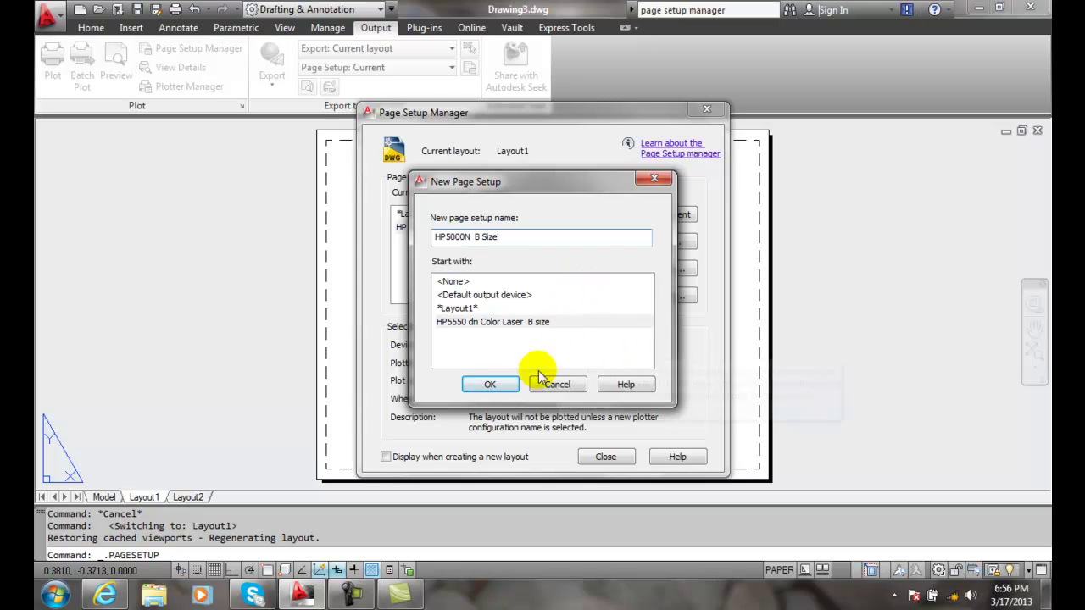
text(  Black)
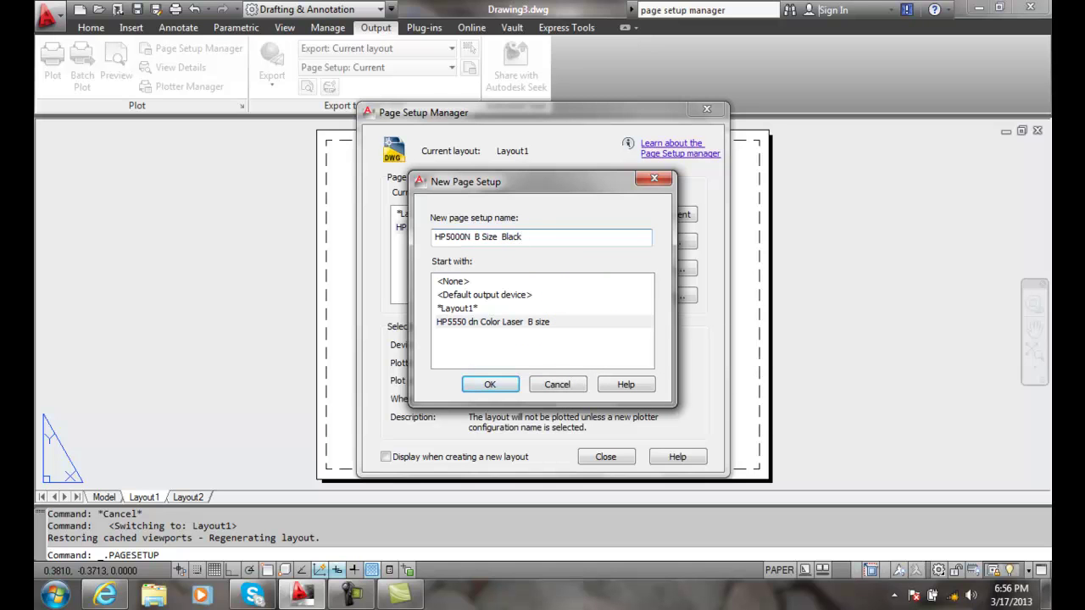
text(-white)
click(492, 386)
click(627, 490)
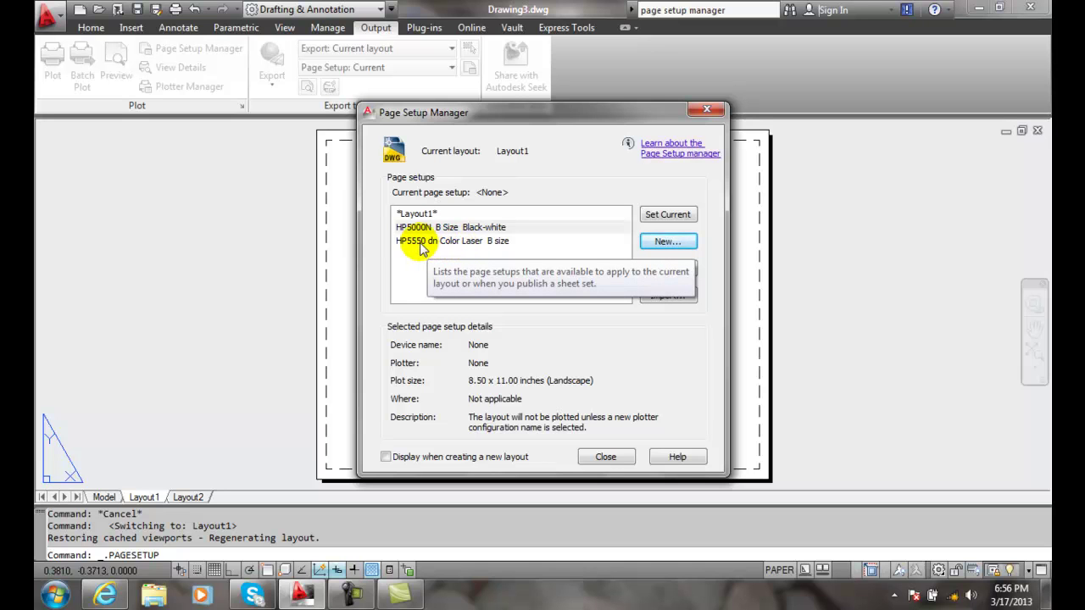
Add a page setup named "HP5550 dn Color Laser - A size", accepting its default settings.
click(670, 241)
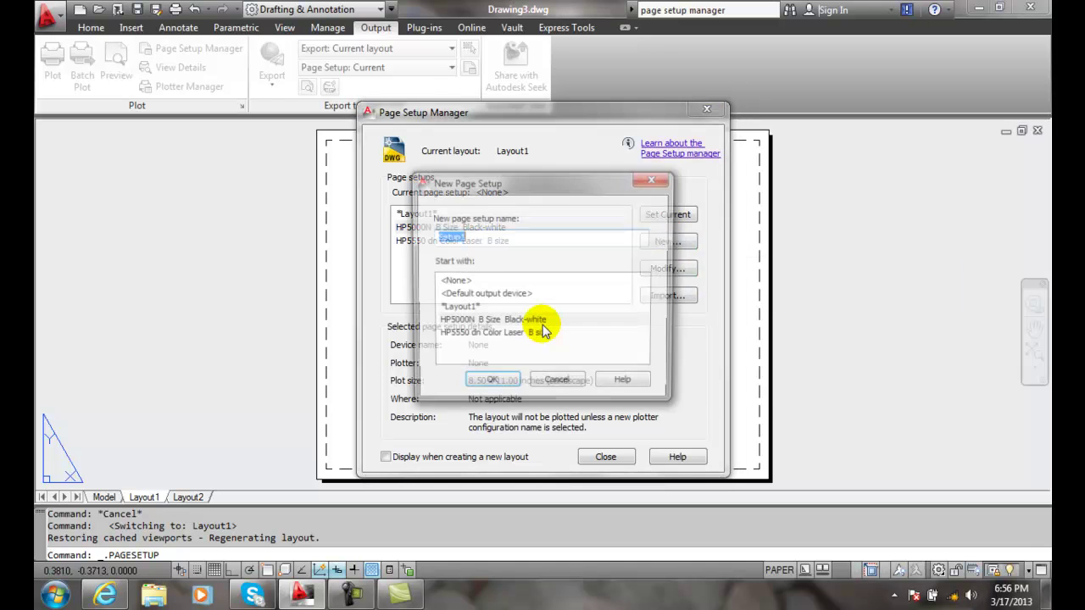
text(HP)
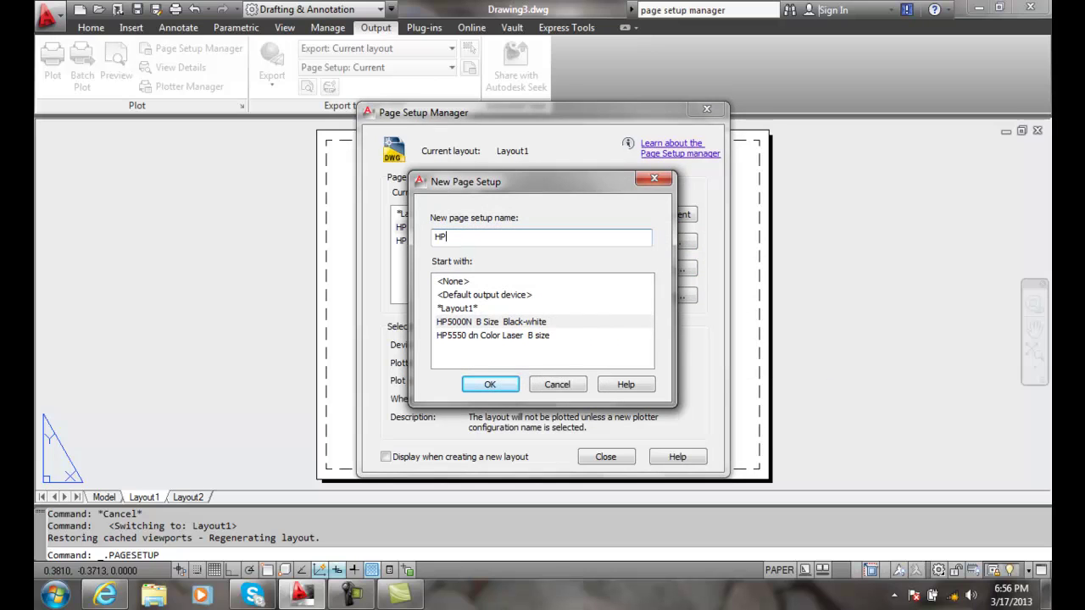
text(5550 dn Color Laser - A size)
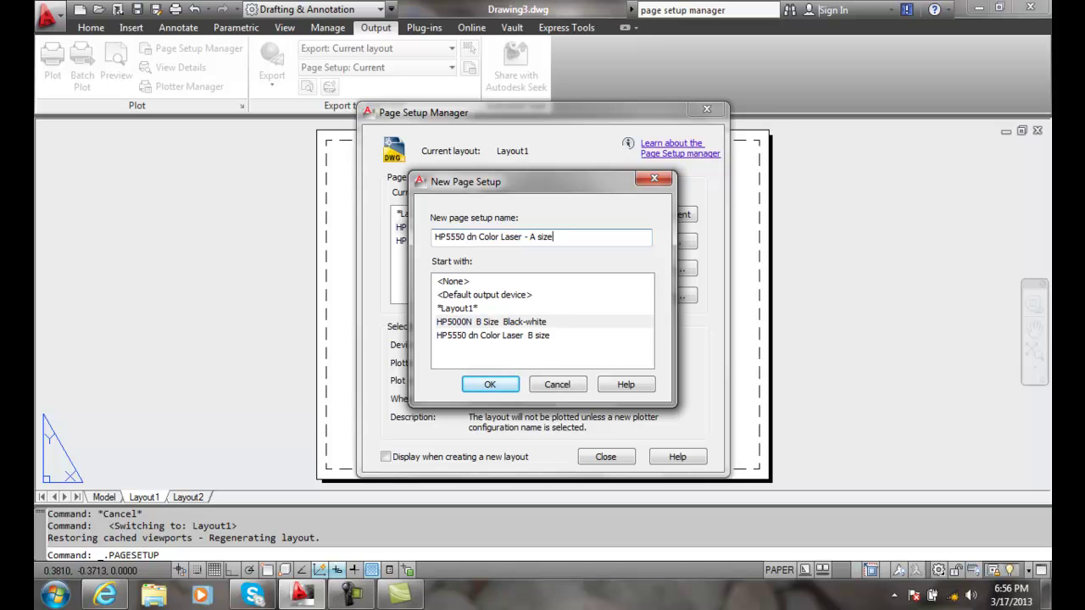
click(491, 386)
click(628, 491)
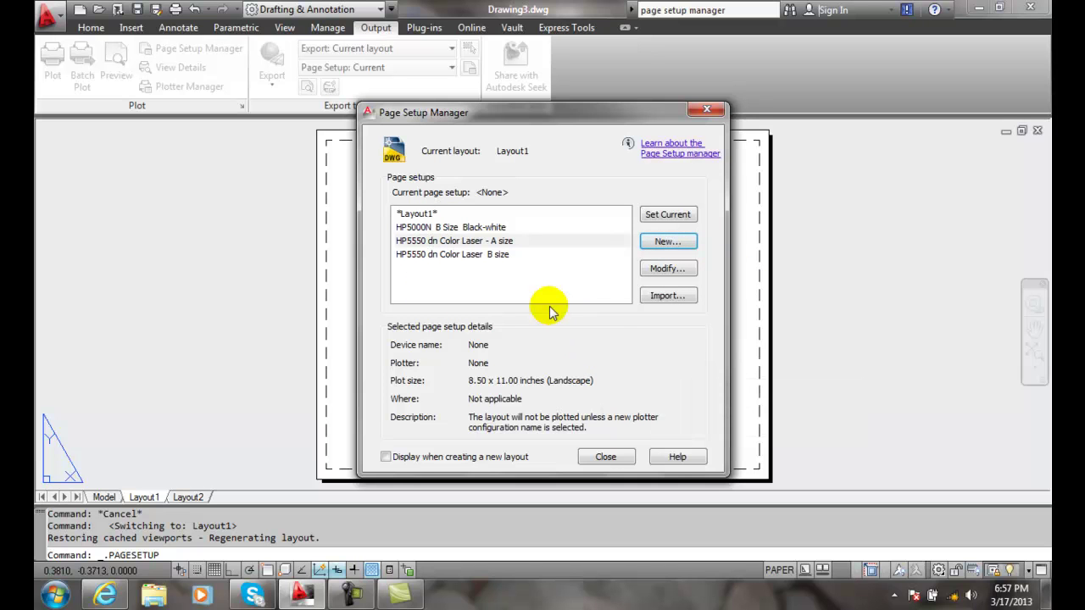
Create a page setup named "Home Printer A size" with the printer left at None, and close the Page Setup Manager.
click(447, 241)
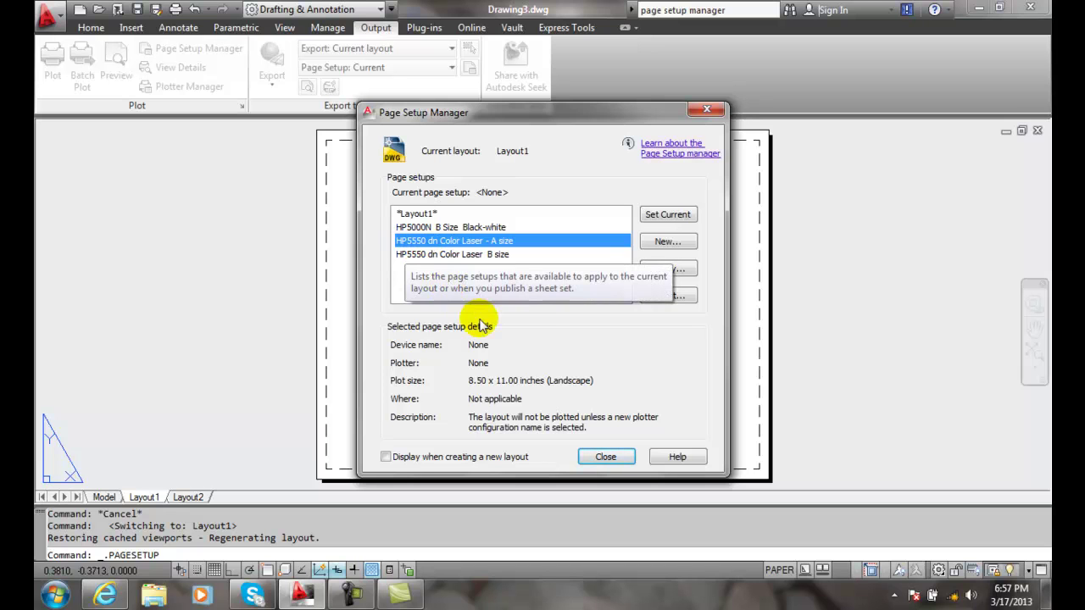
click(668, 243)
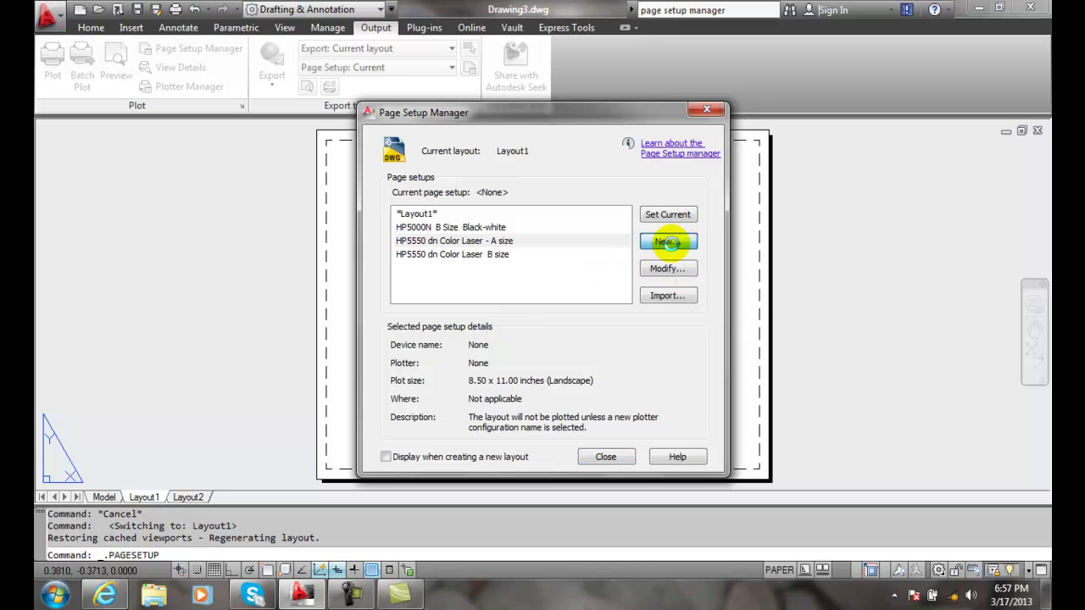
text(Home Printer  A size)
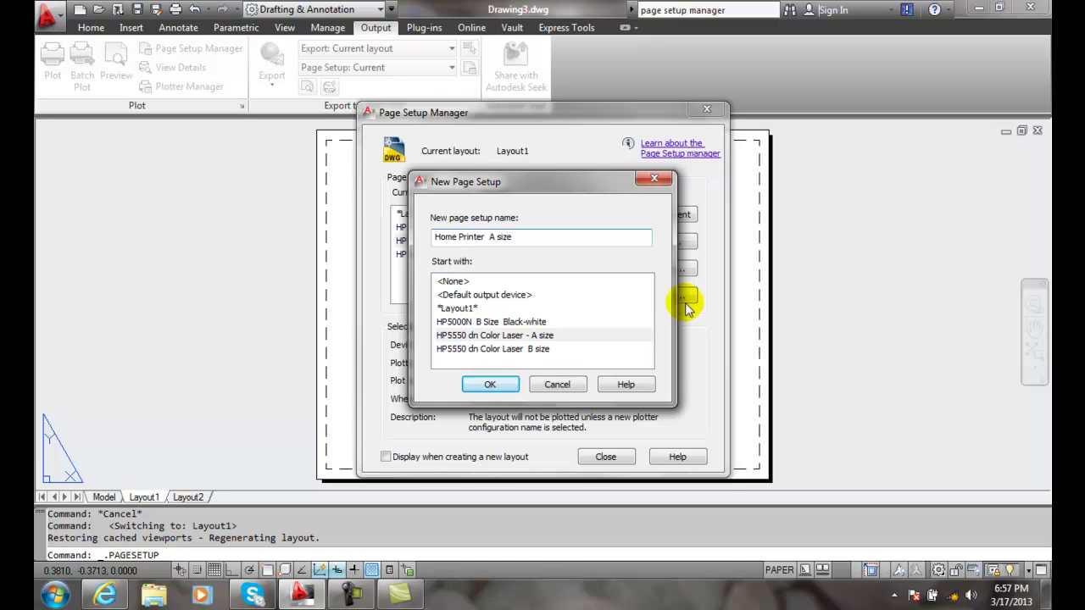
click(491, 384)
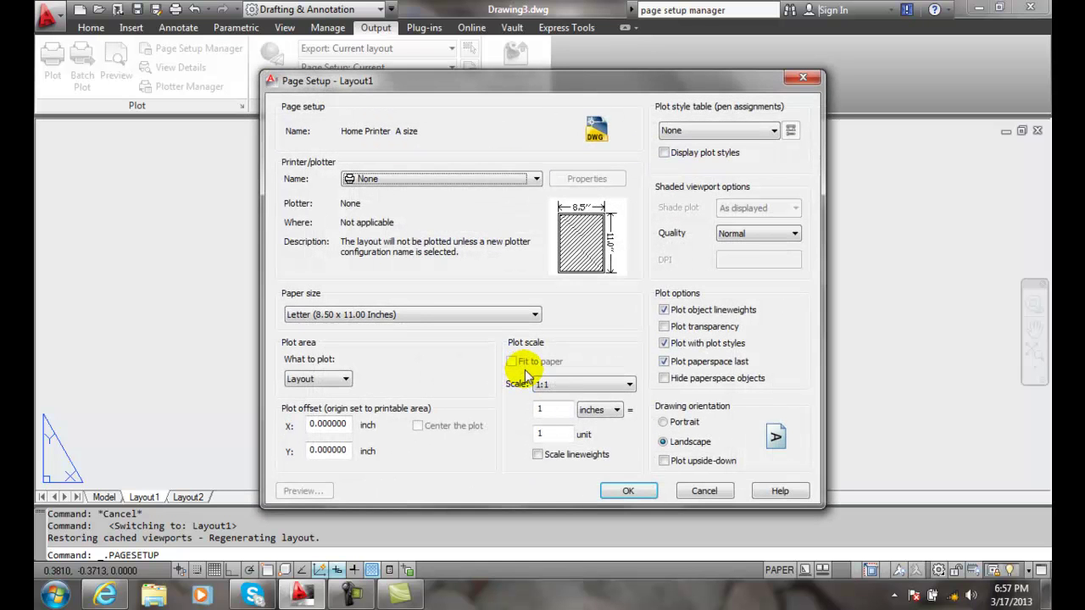
click(541, 180)
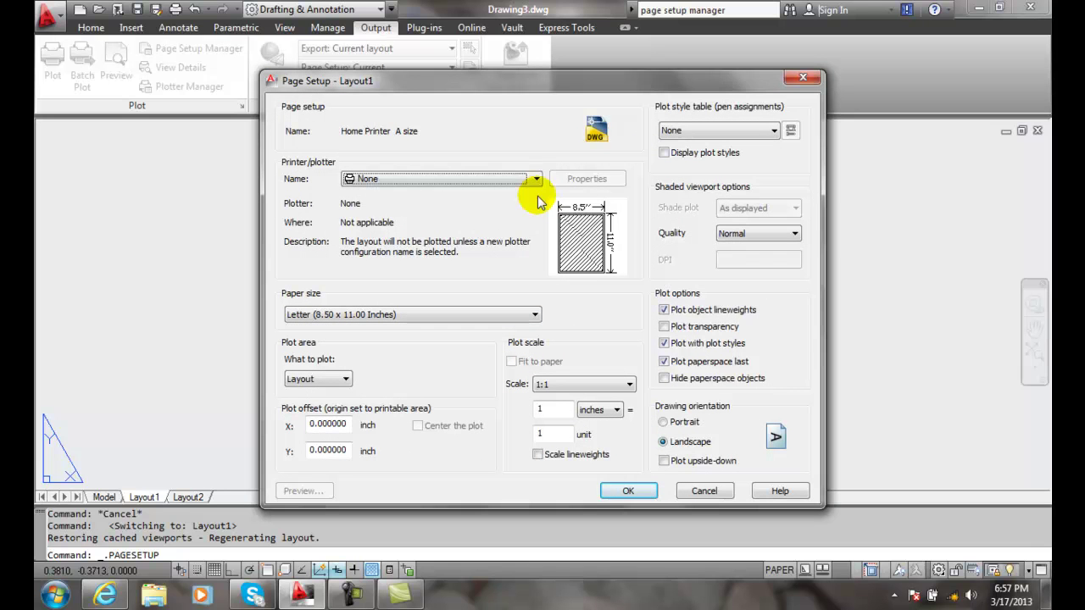
click(538, 180)
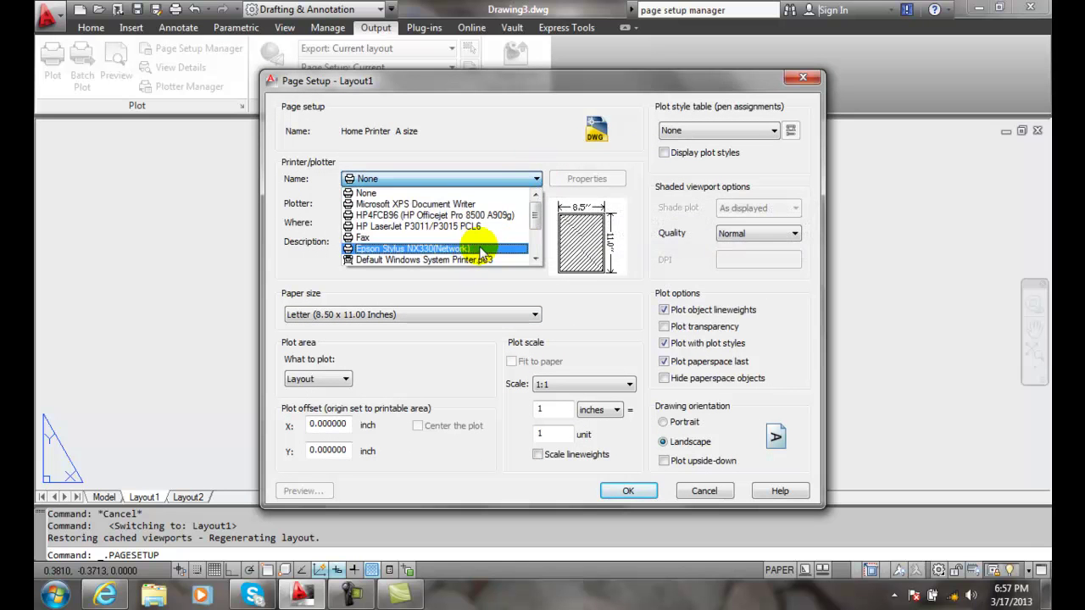
click(534, 287)
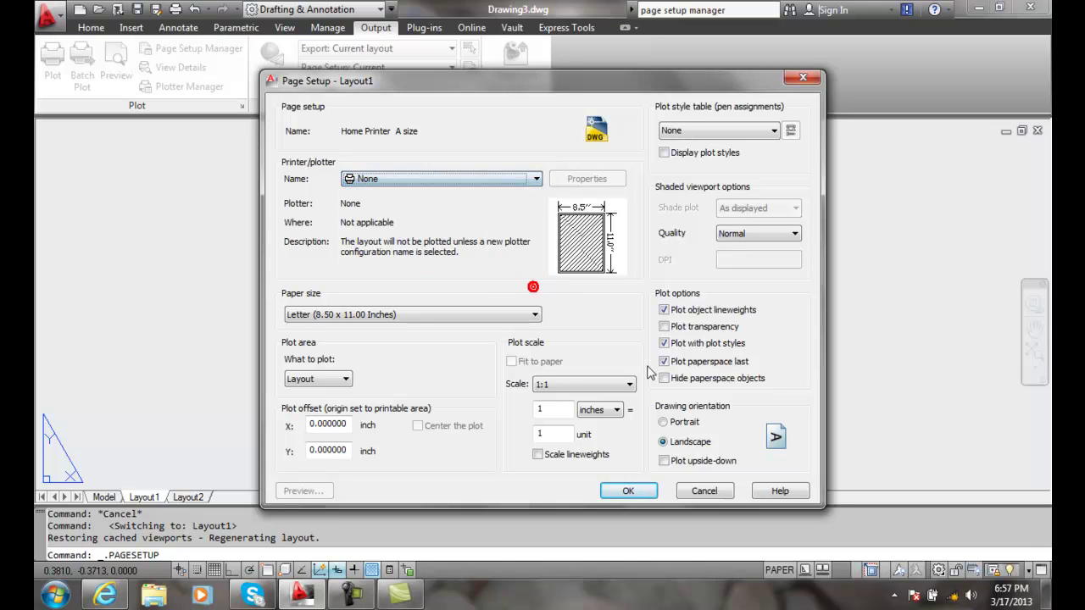
click(702, 494)
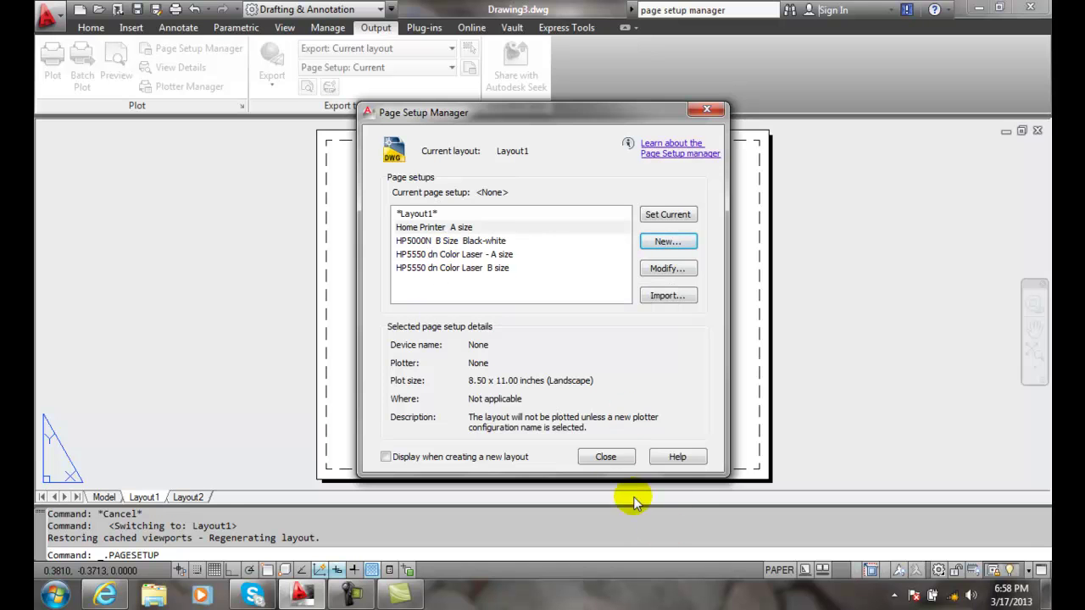
click(605, 457)
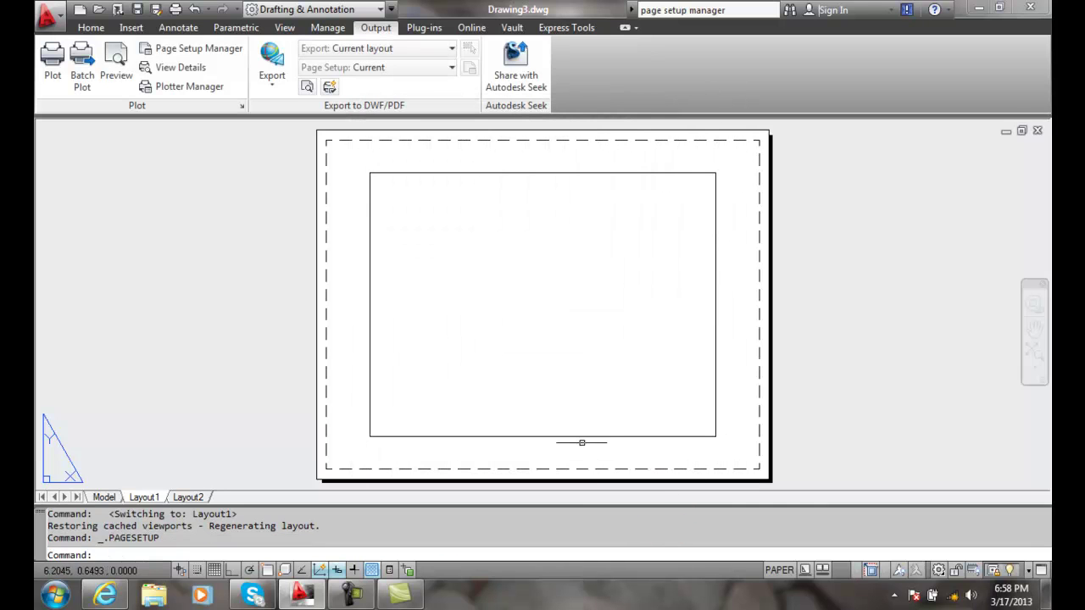
Reopen the Page Setup Manager for Layout1, make "Home Printer A size" the current page setup and close the manager.
right_click(147, 498)
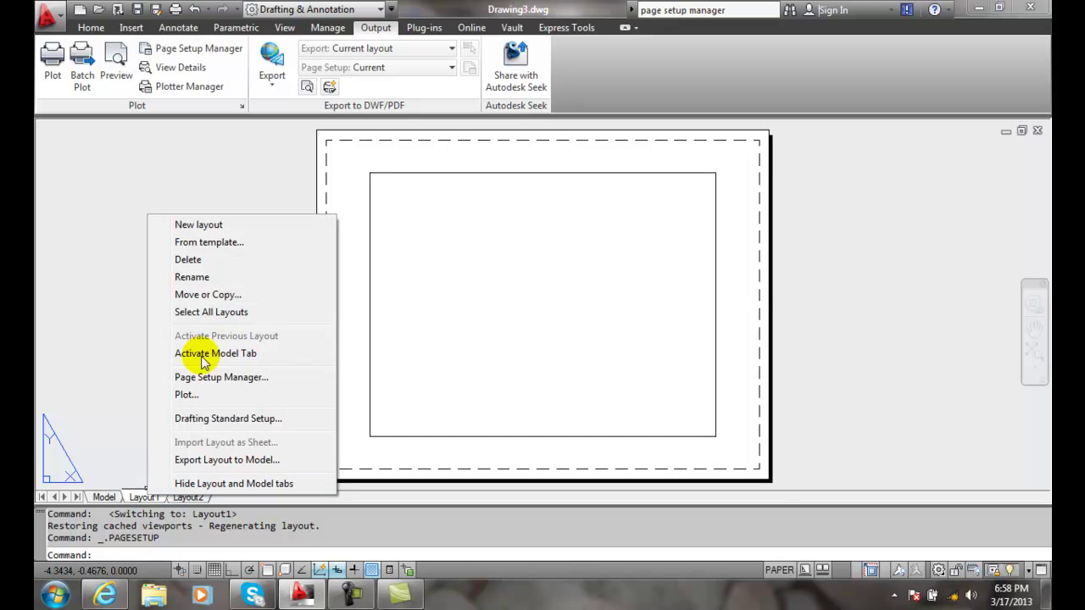
click(249, 379)
click(450, 228)
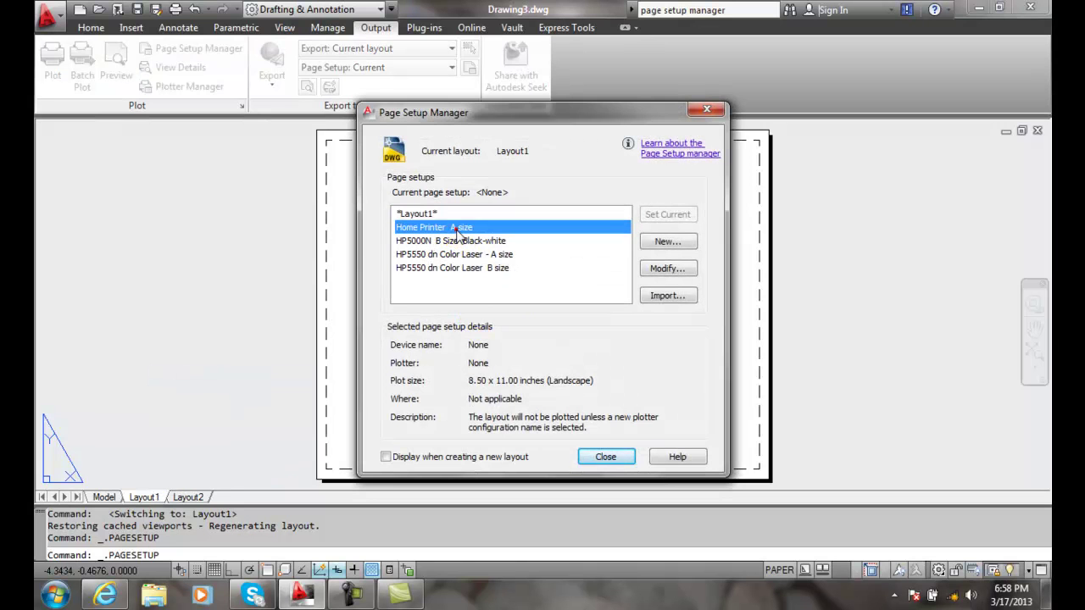
click(665, 214)
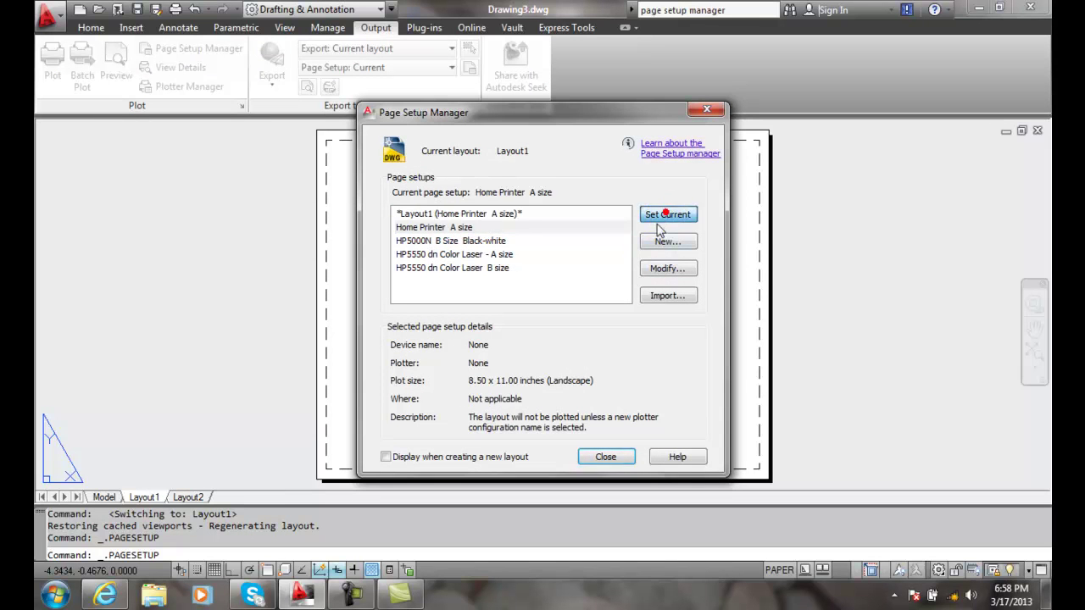
click(606, 456)
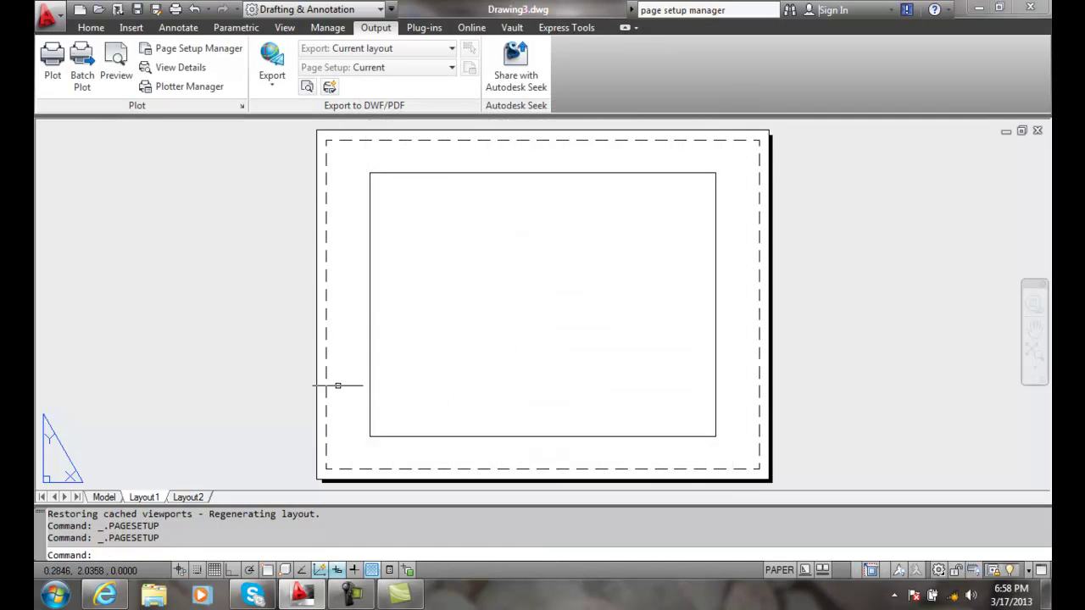